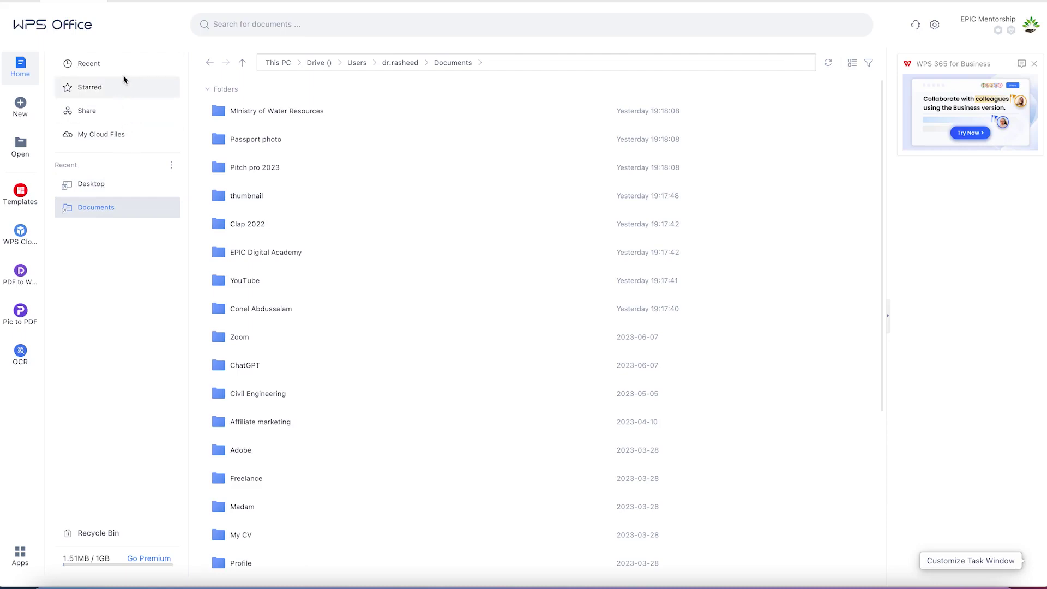
# Create a new blank document from the New page's Document section.
pyautogui.click(20, 107)
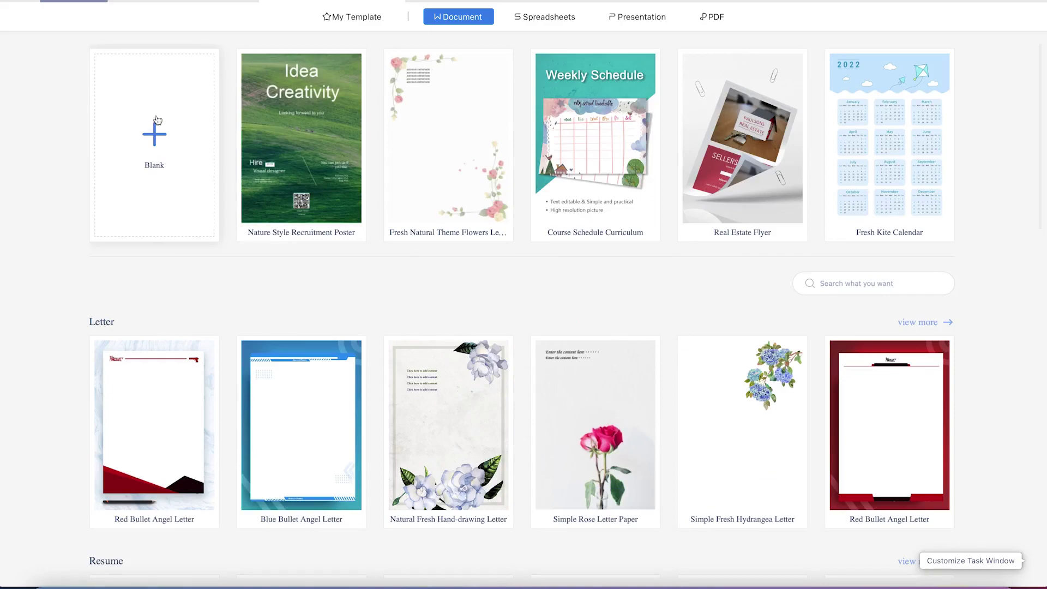
pyautogui.click(159, 142)
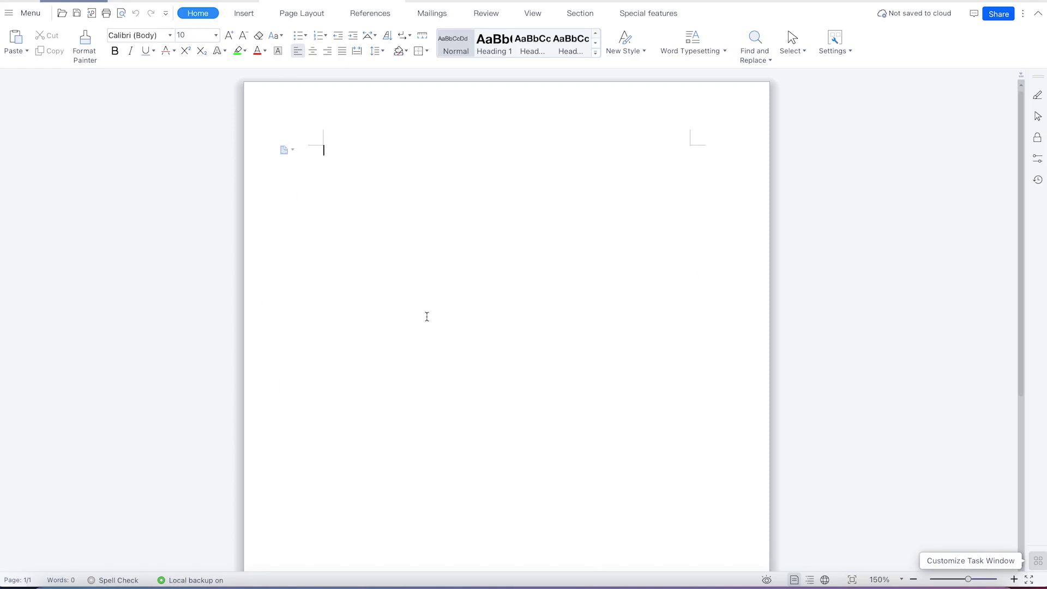
pyautogui.scroll(-2, 429, 313)
pyautogui.scroll(-3, 430, 313)
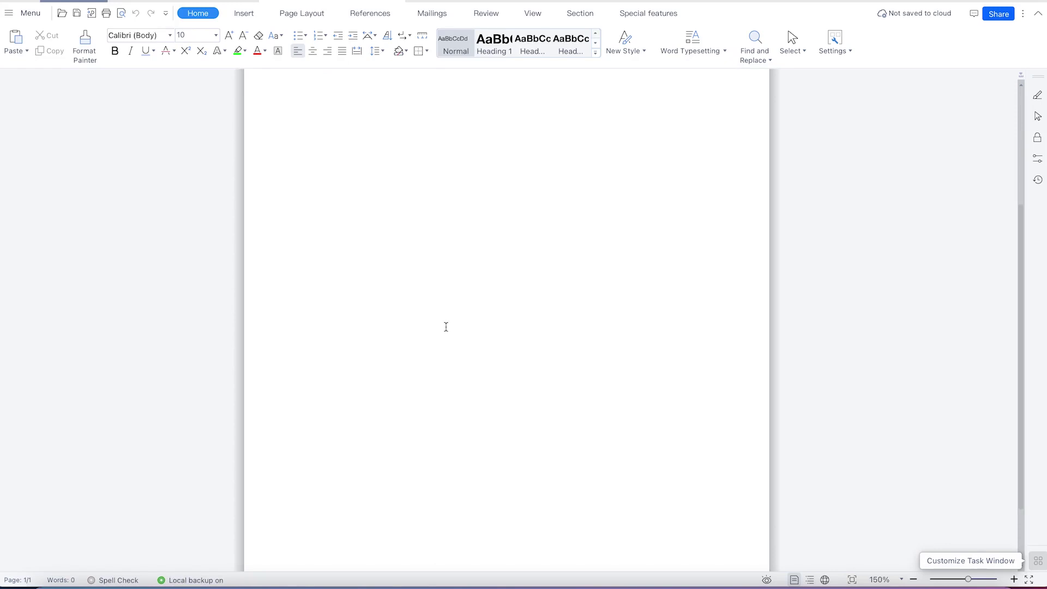
pyautogui.scroll(3, 392, 250)
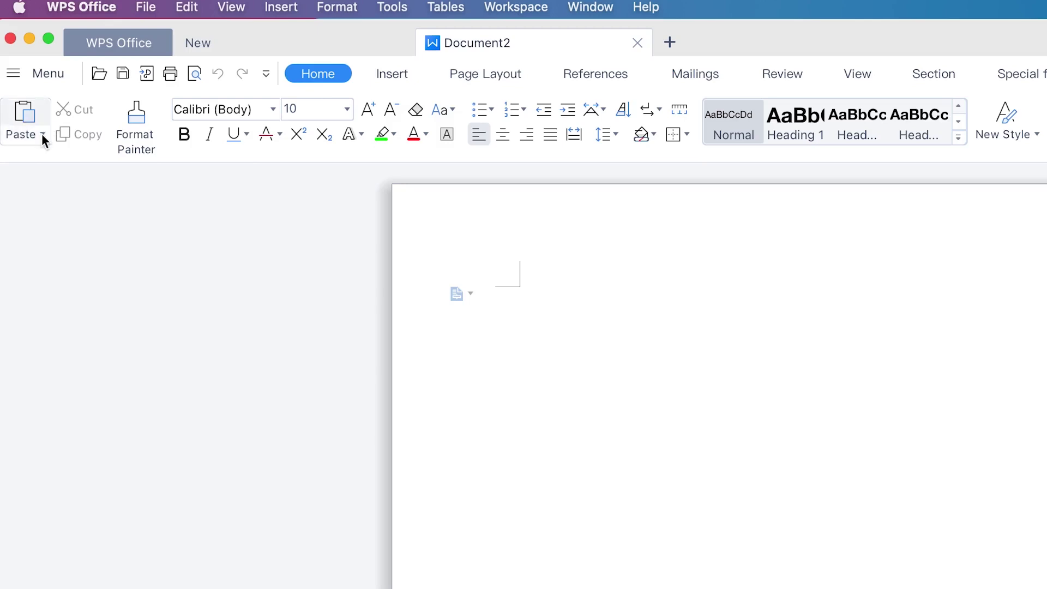
pyautogui.click(43, 135)
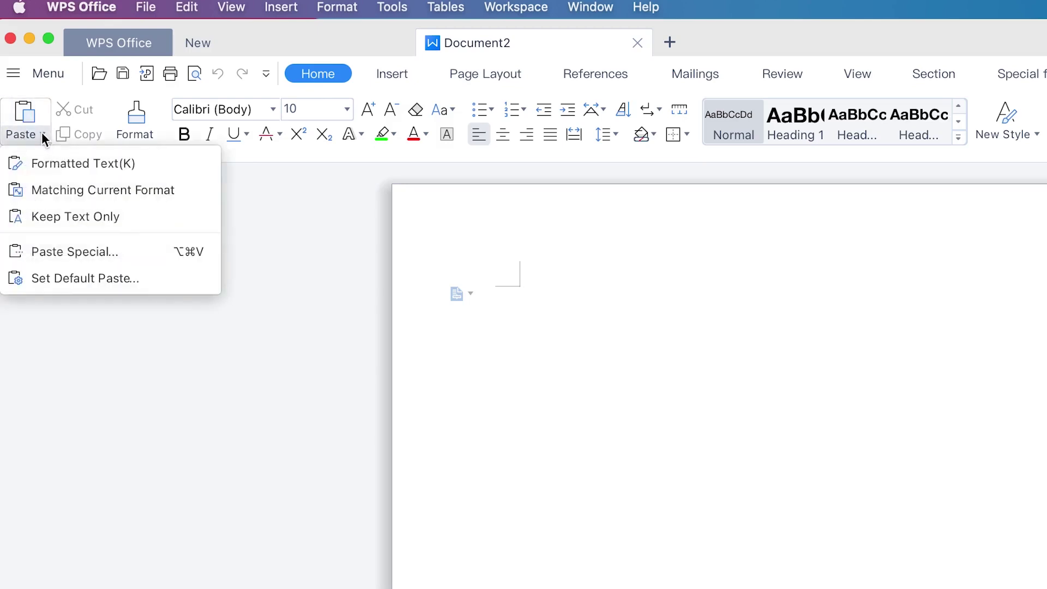
pyautogui.click(42, 134)
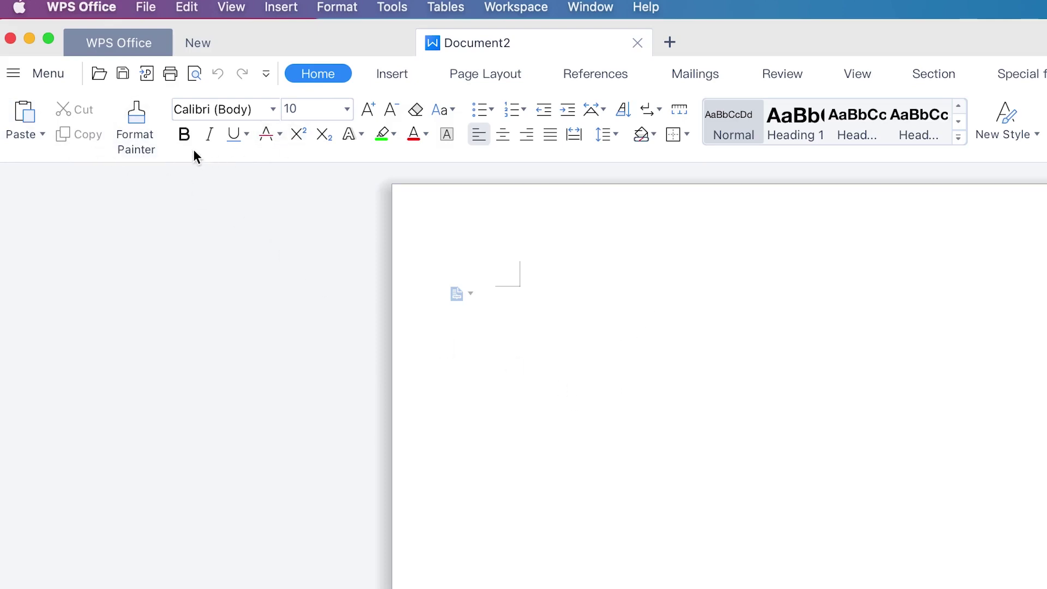
pyautogui.click(207, 109)
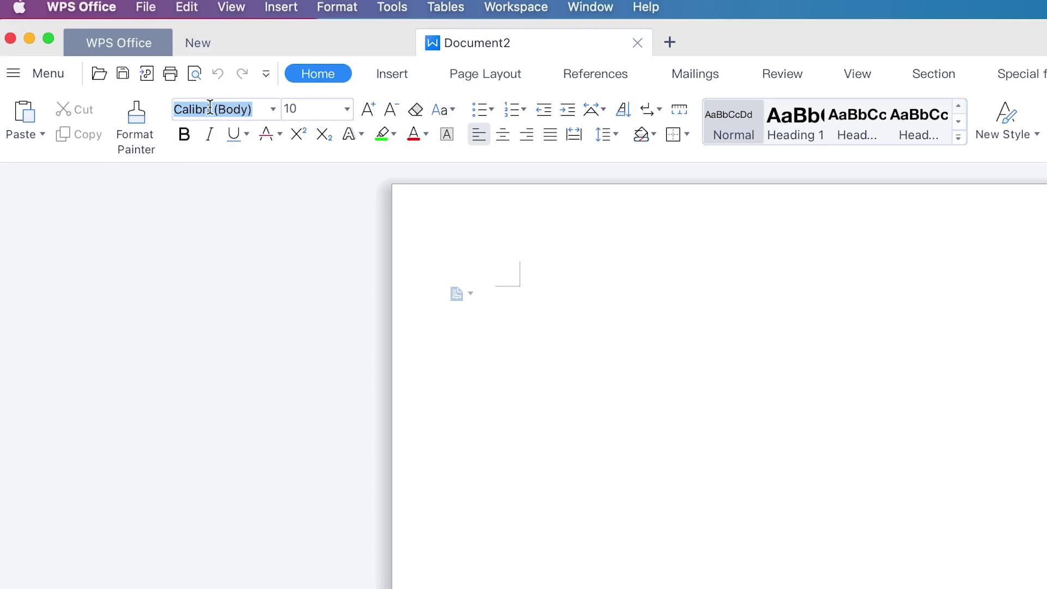
pyautogui.click(272, 109)
pyautogui.click(347, 109)
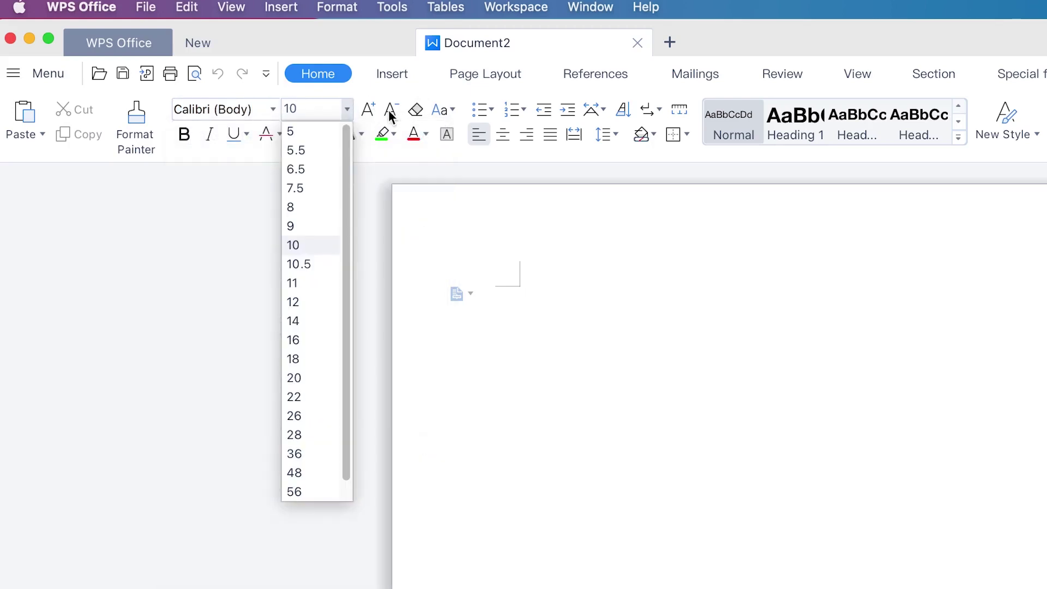
pyautogui.click(533, 274)
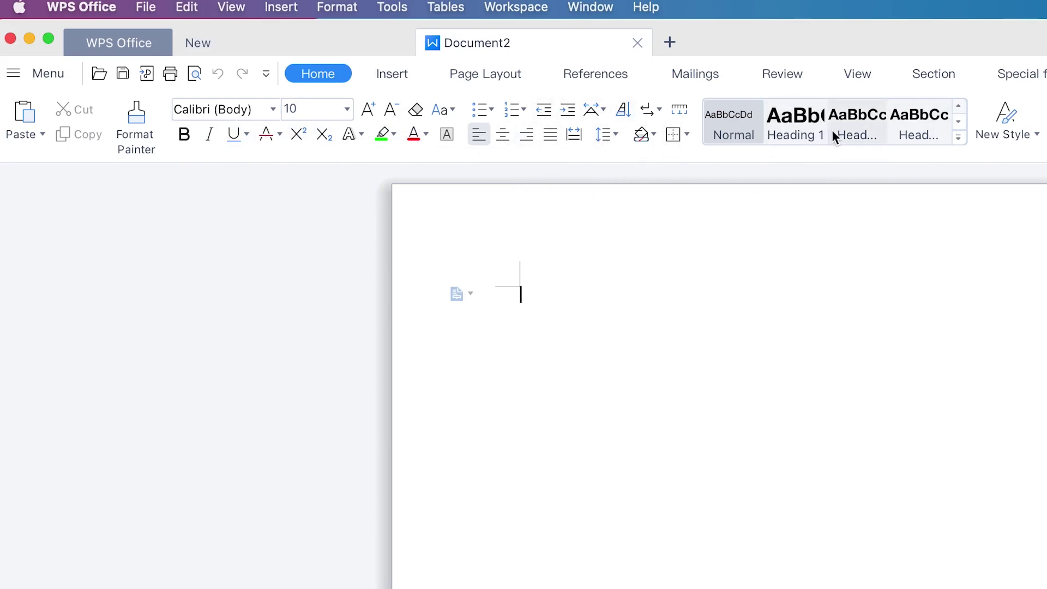
# Preview the New Style and Word Typesetting menus, then show the Insert tab.
pyautogui.click(1036, 141)
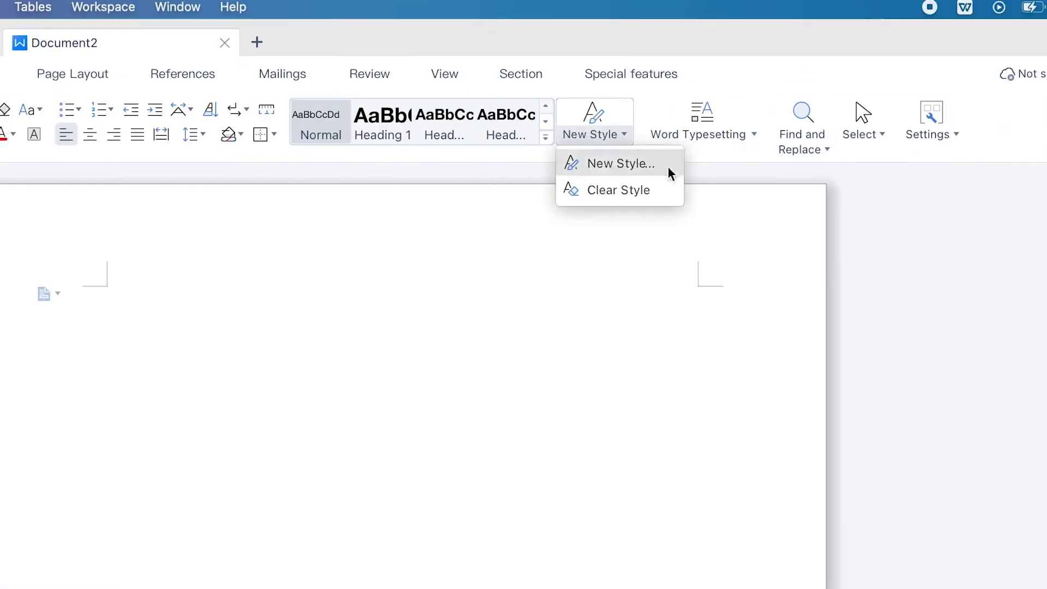
pyautogui.click(763, 91)
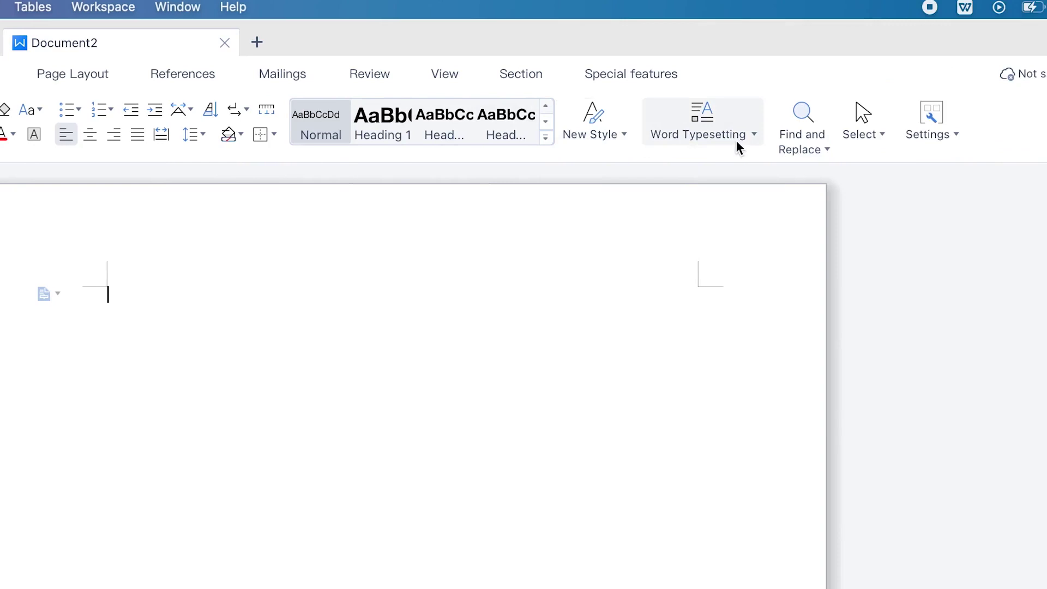
pyautogui.click(751, 137)
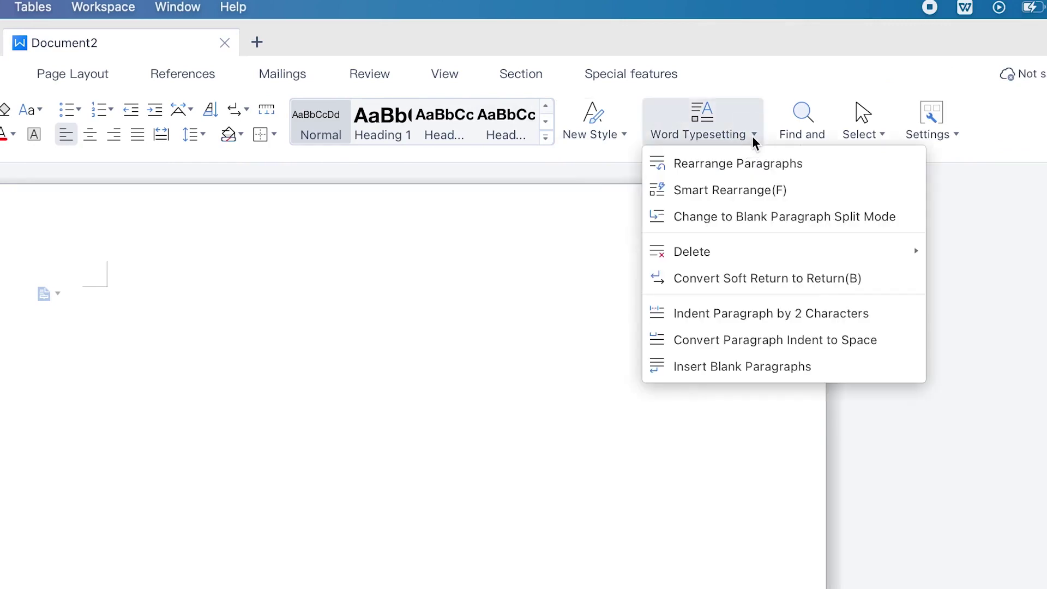
pyautogui.click(800, 58)
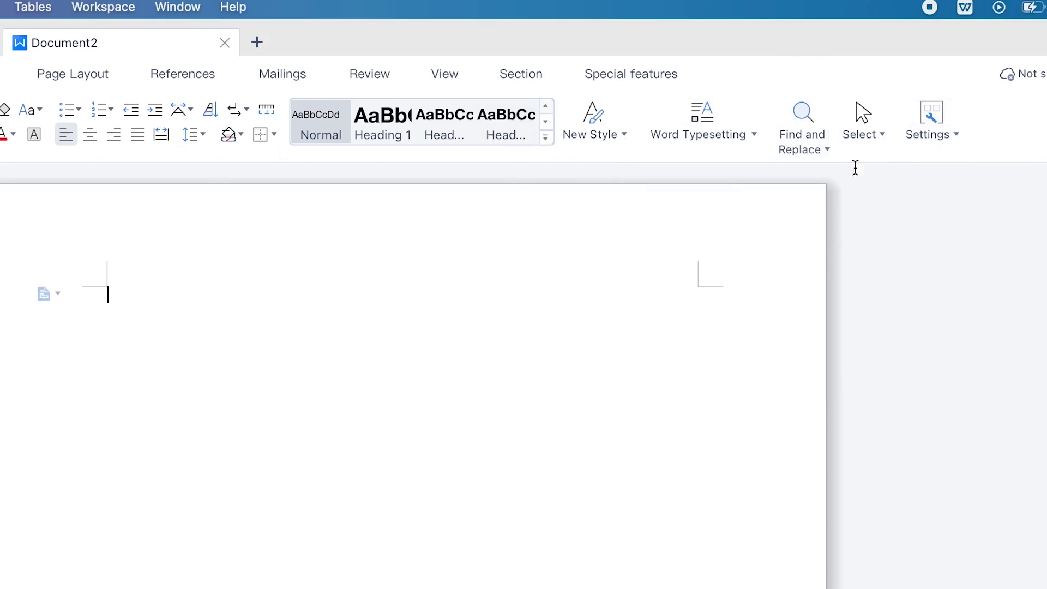
pyautogui.click(382, 77)
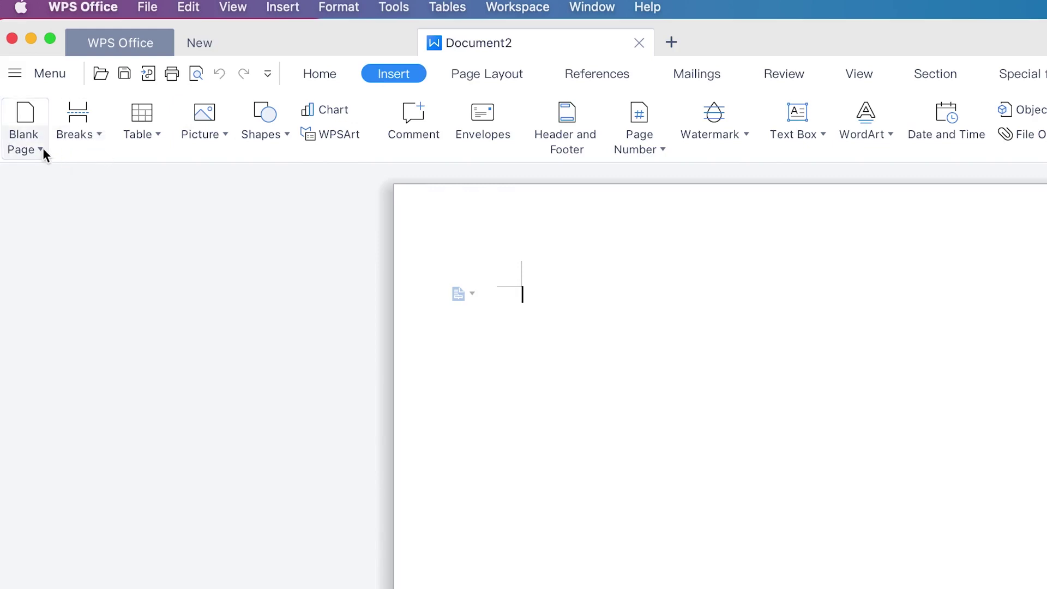
# Browse the Shapes and Picture options on Insert, then show the Page Layout tab.
pyautogui.click(282, 133)
pyautogui.click(226, 131)
pyautogui.click(225, 129)
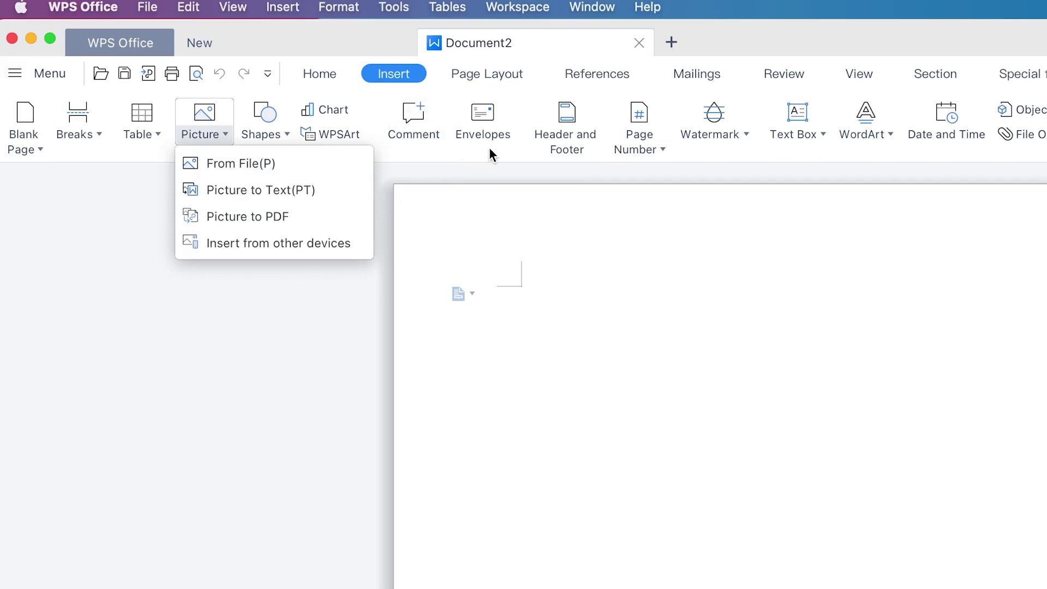
pyautogui.click(433, 153)
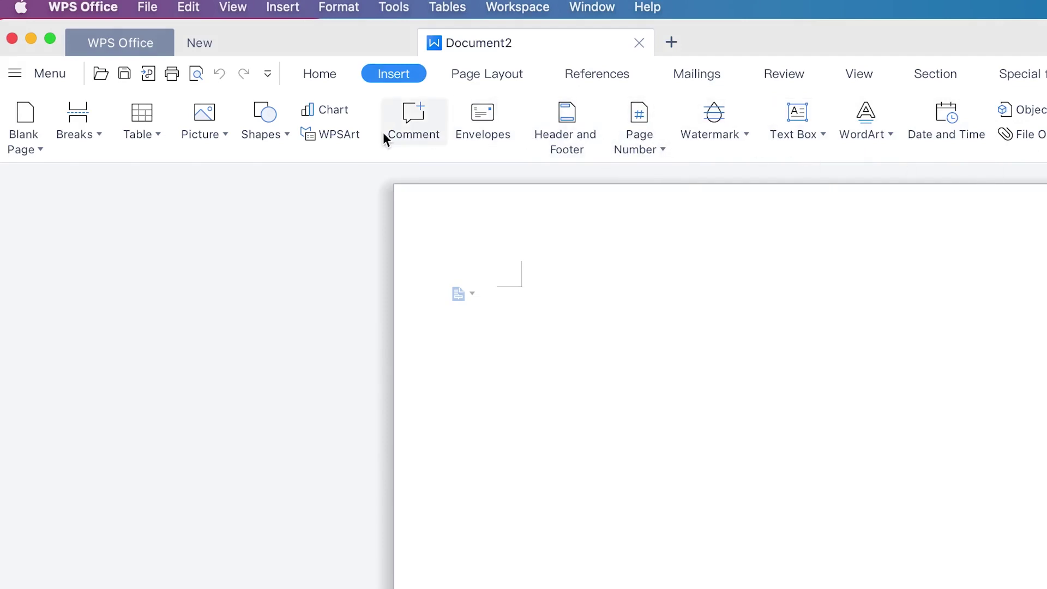
pyautogui.click(490, 72)
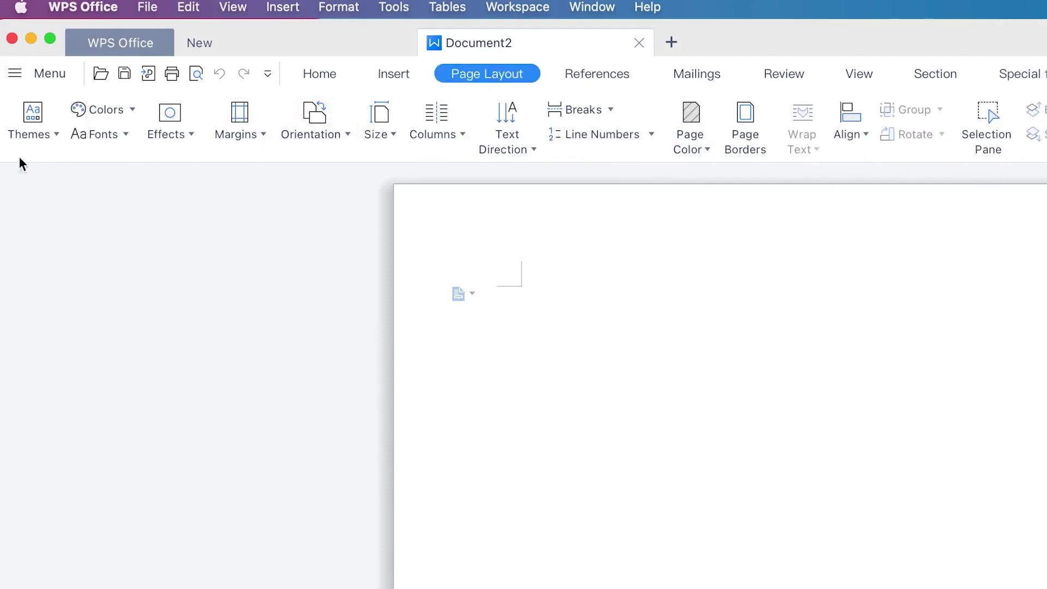
# Preview the Orientation, Margins and Columns choices unchanged, then show the References tab.
pyautogui.click(350, 139)
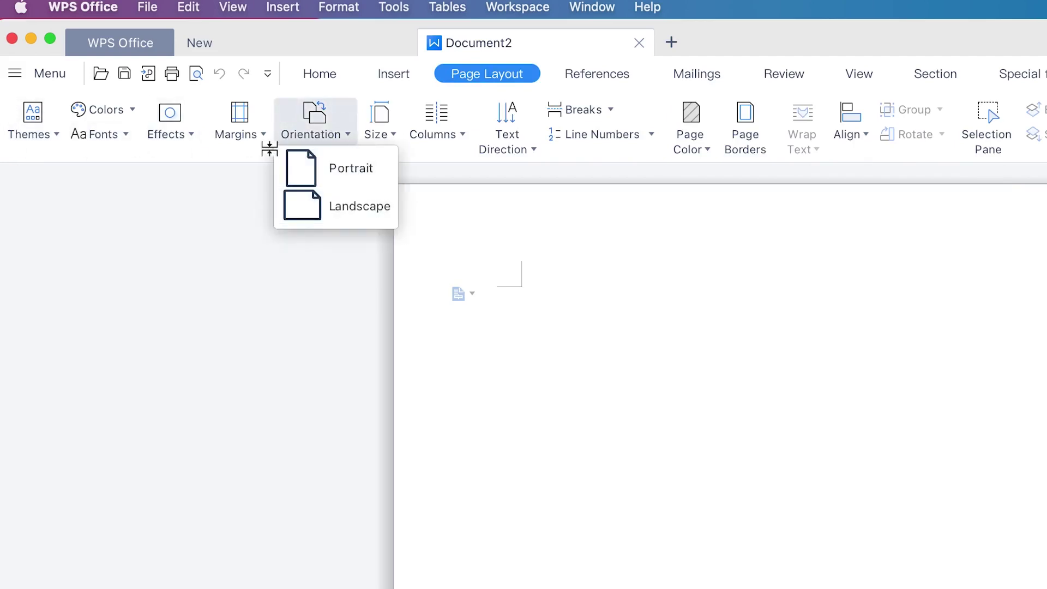
pyautogui.click(223, 203)
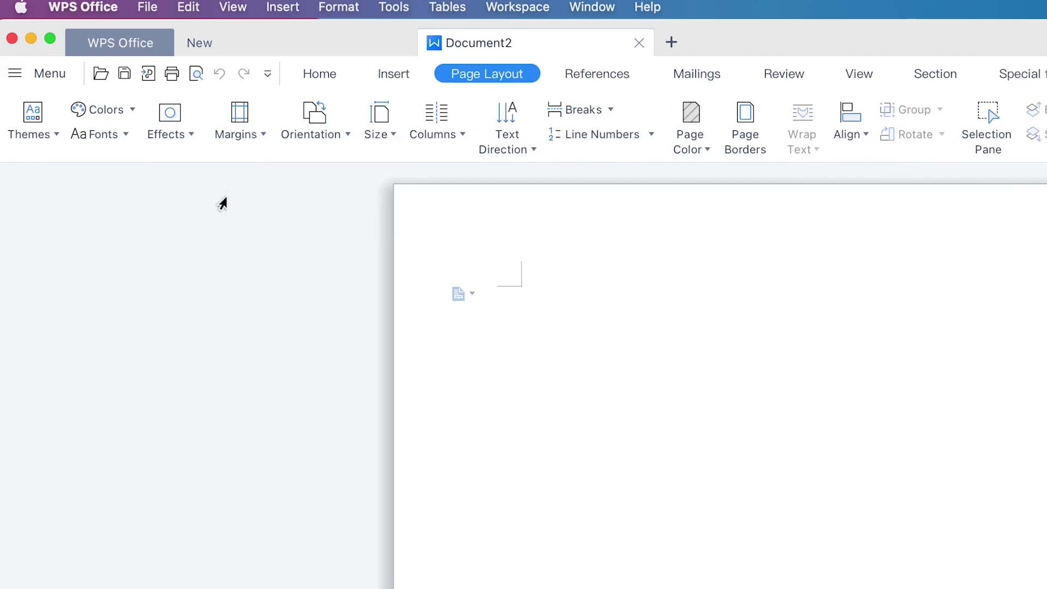
pyautogui.click(267, 141)
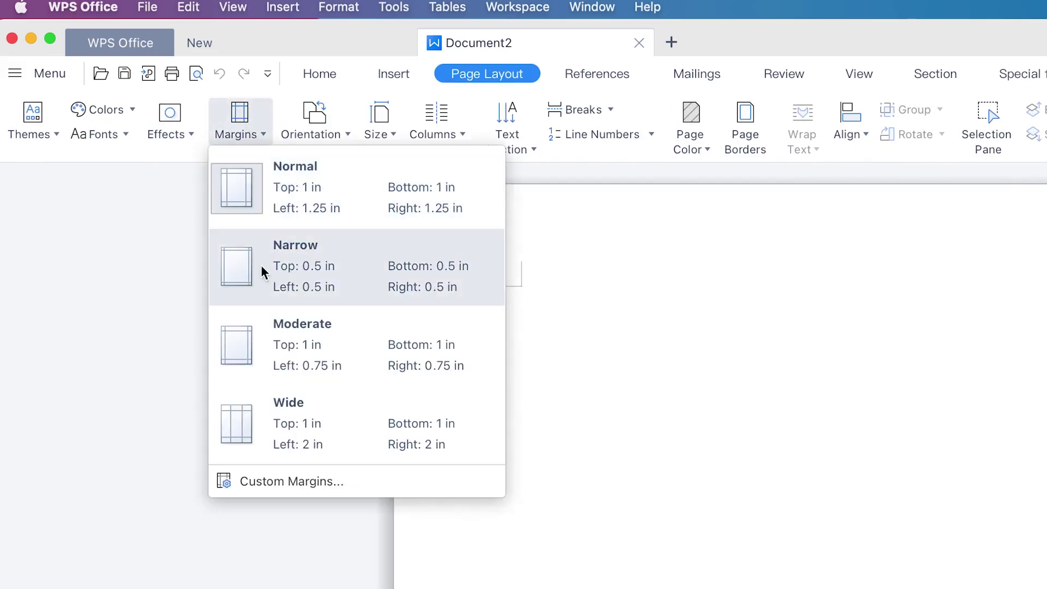
pyautogui.click(25, 392)
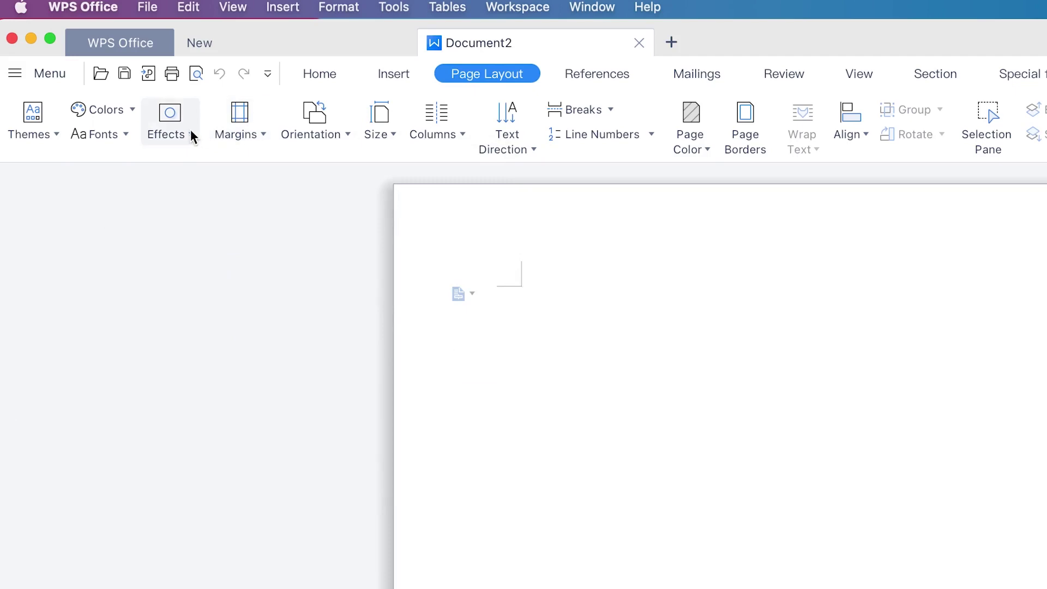
pyautogui.click(463, 127)
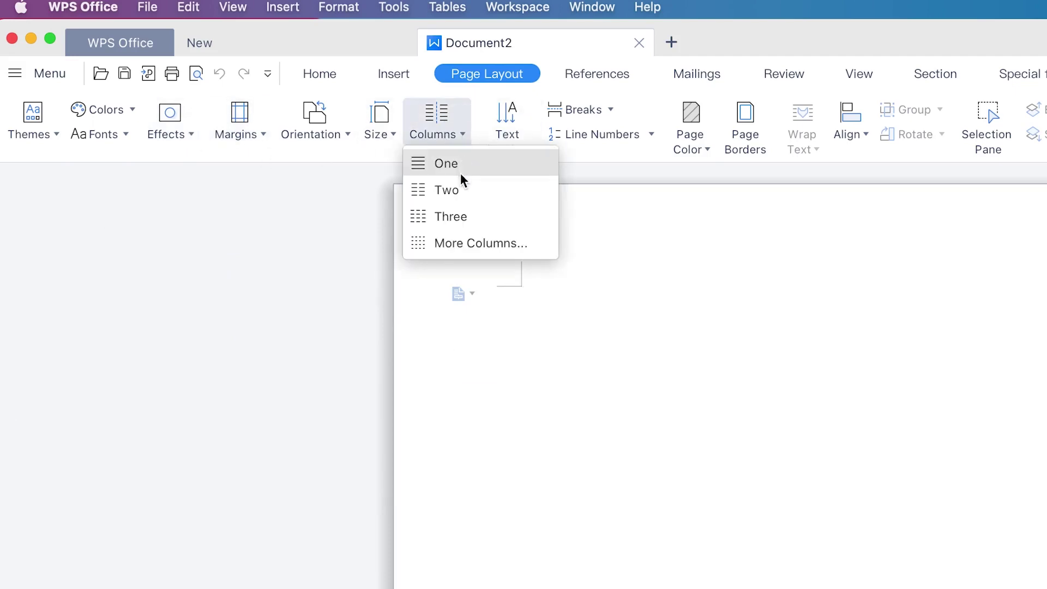
pyautogui.click(696, 238)
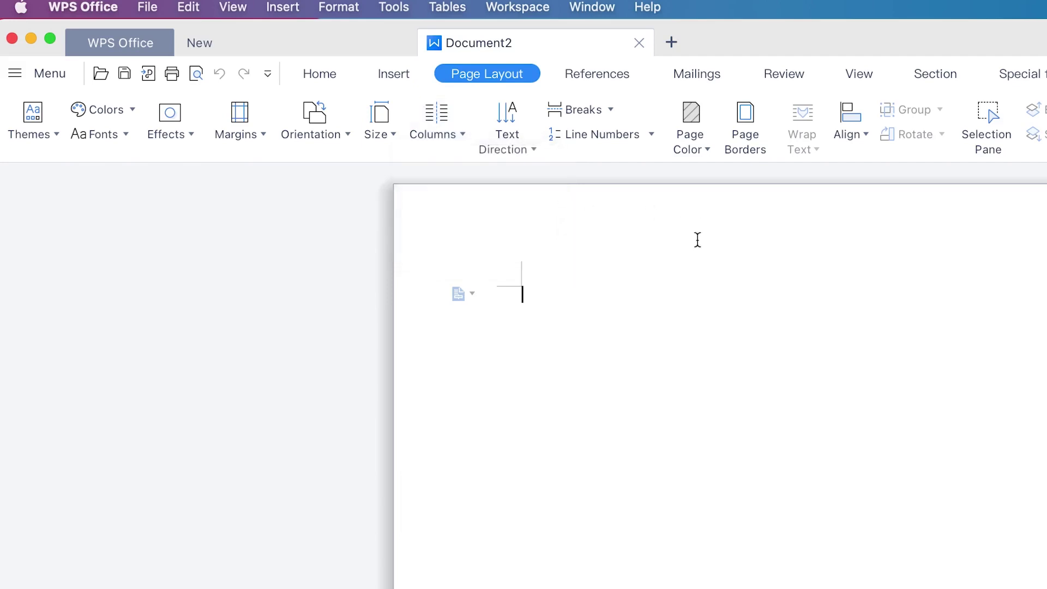
pyautogui.click(621, 78)
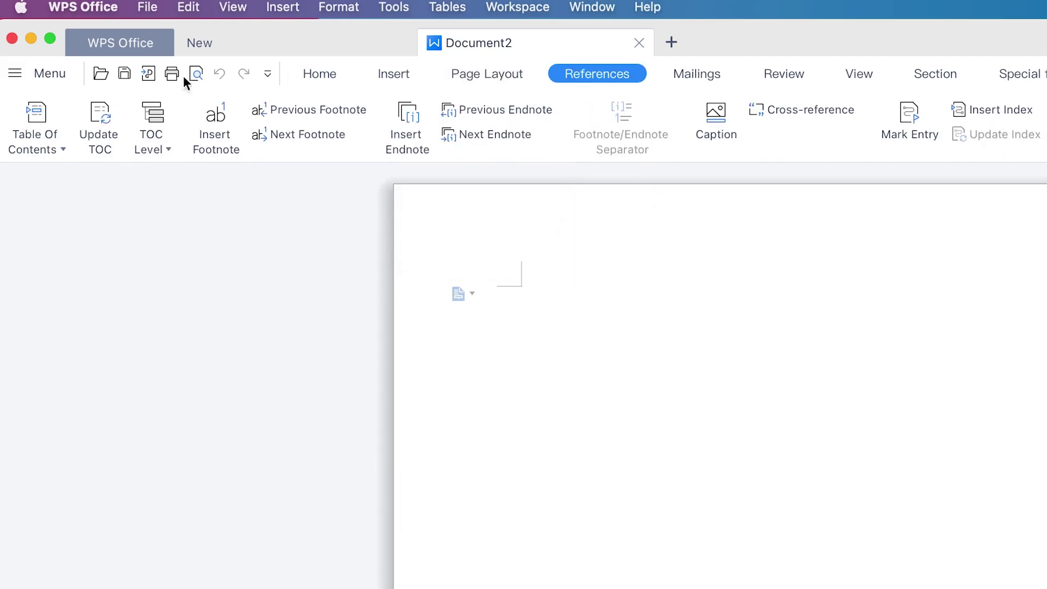
# Preview the Table Of Contents styles, then show the Mailings tab.
pyautogui.click(63, 148)
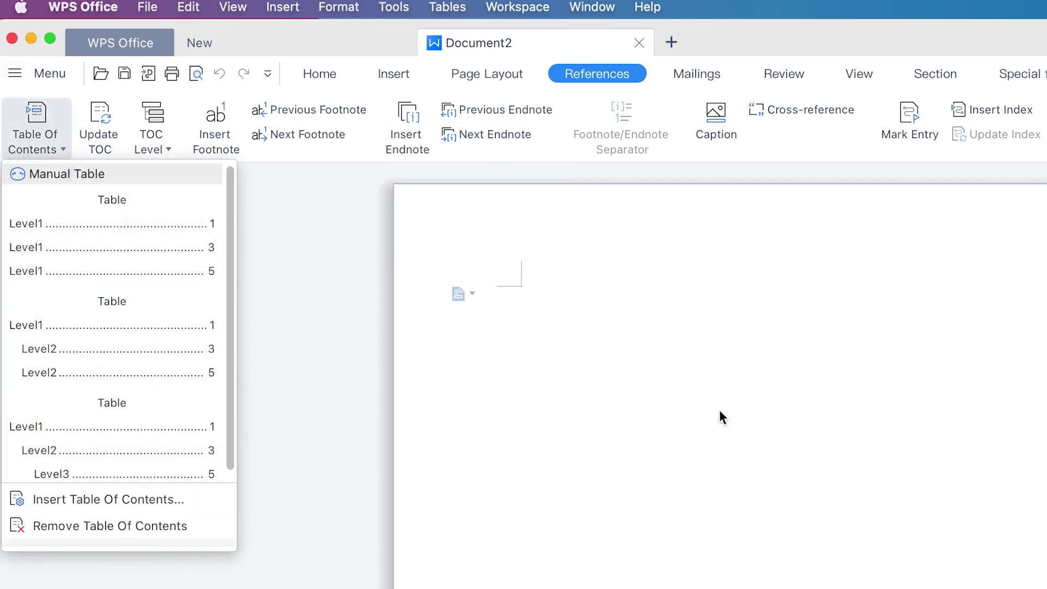
pyautogui.click(678, 419)
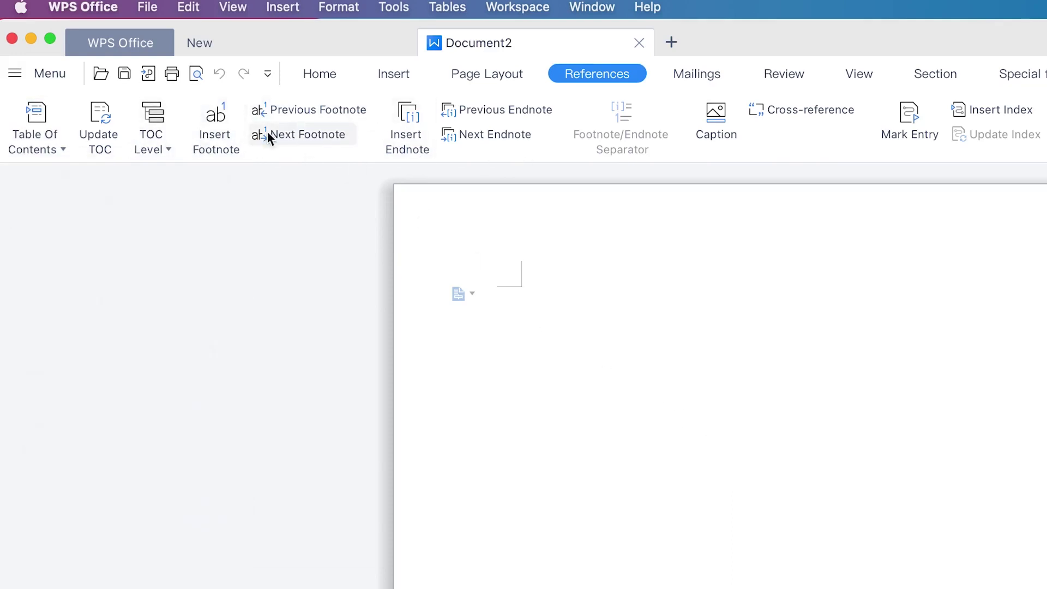
pyautogui.click(694, 73)
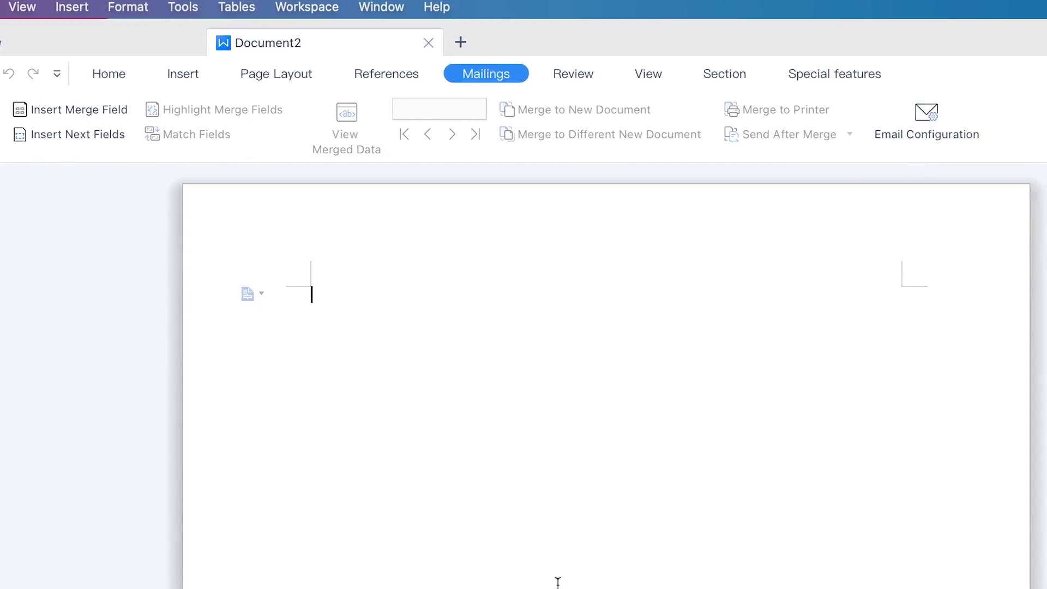
# Show the Review tab with its track-changes and comment tools.
pyautogui.click(564, 70)
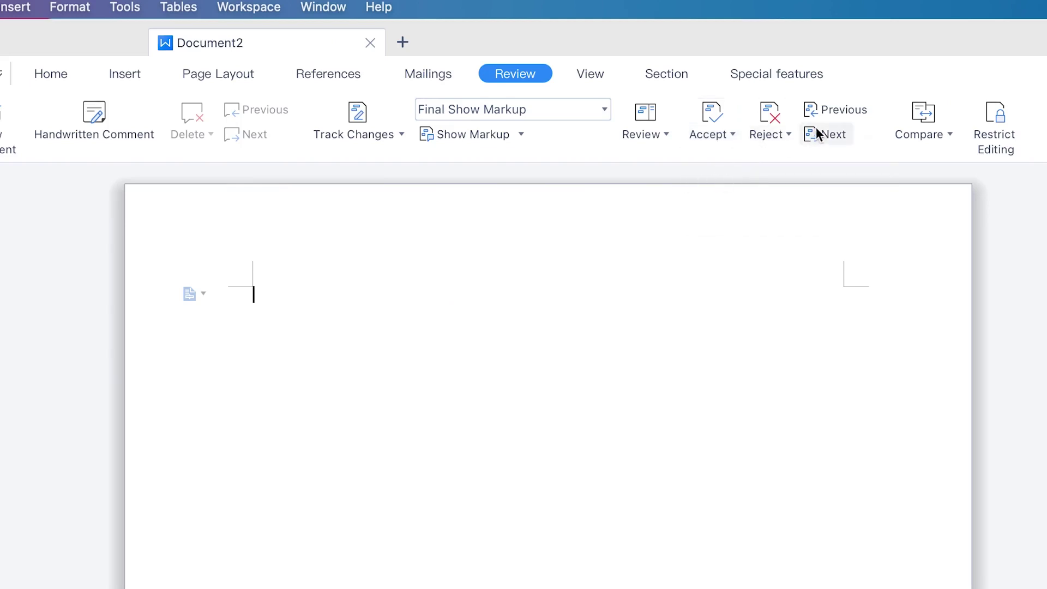
# Show the View tab with layout, ruler, gridline and zoom options.
pyautogui.click(600, 75)
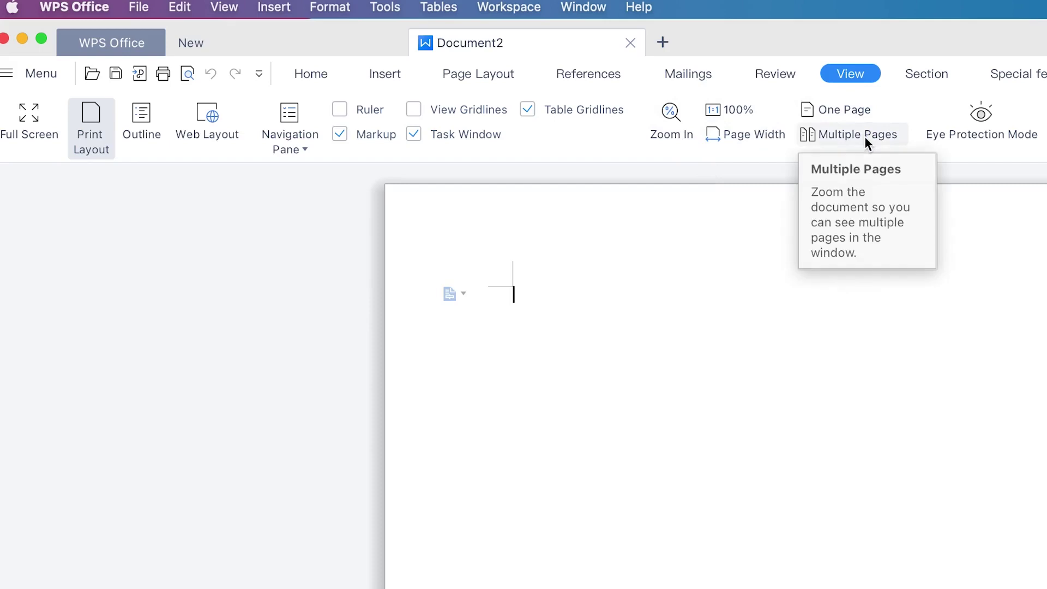
# Show the Section tab with cover page, section break and page number tools.
pyautogui.click(933, 78)
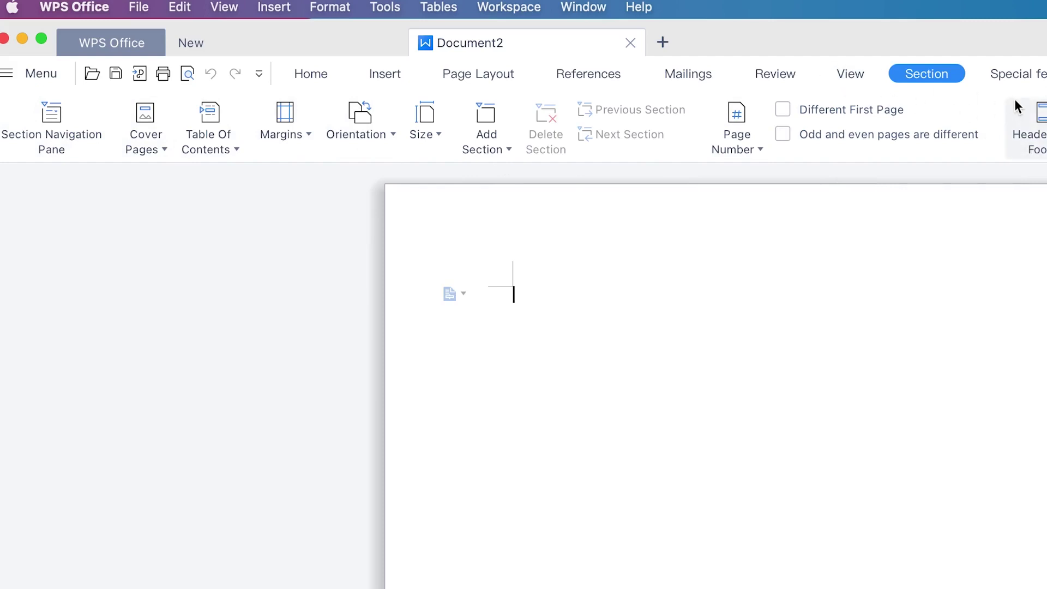
# Show the Special Features tab with PDF conversion, export and text speech tools.
pyautogui.click(1019, 81)
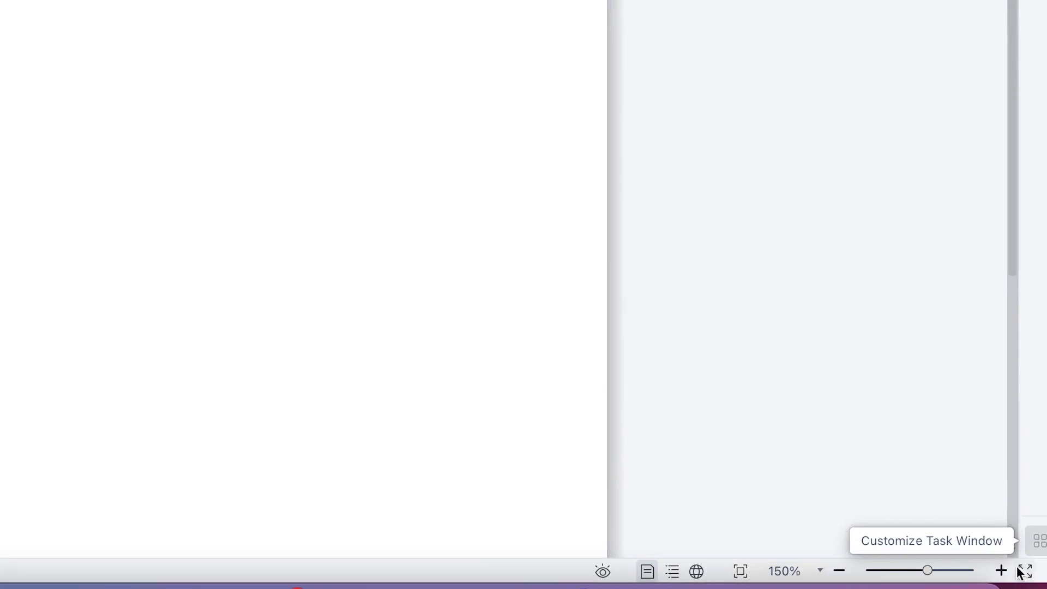
pyautogui.click(777, 575)
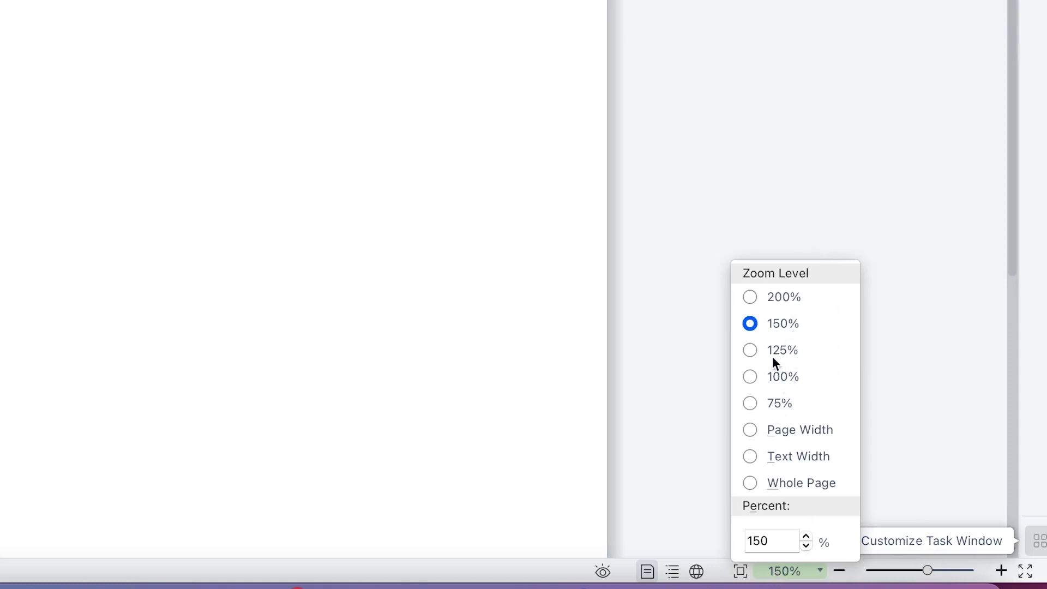
pyautogui.click(900, 388)
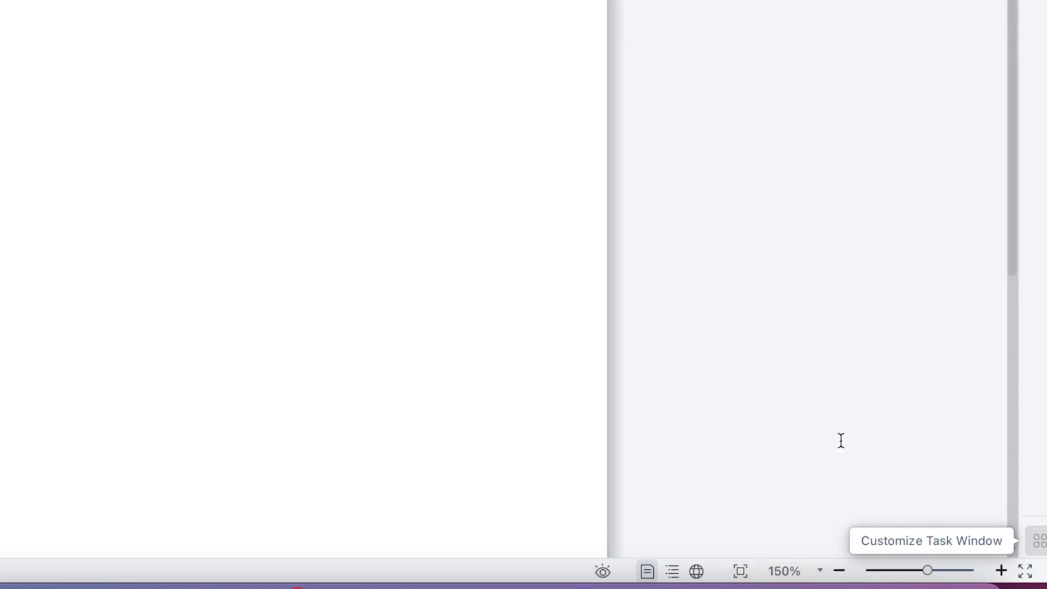